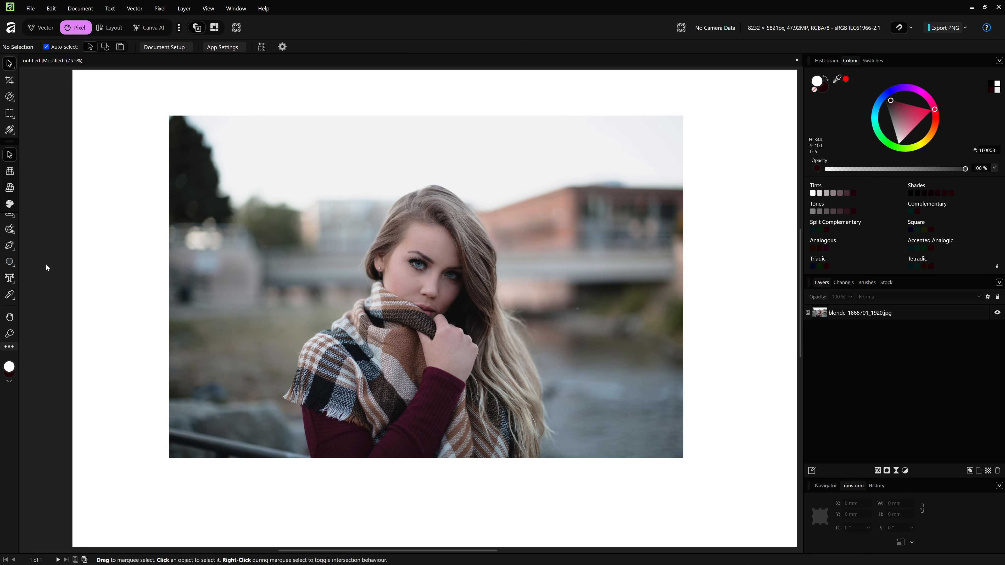
Draw a circle about 224 mm in diameter over the woman, ending at the photo's lower edge.
key("u")
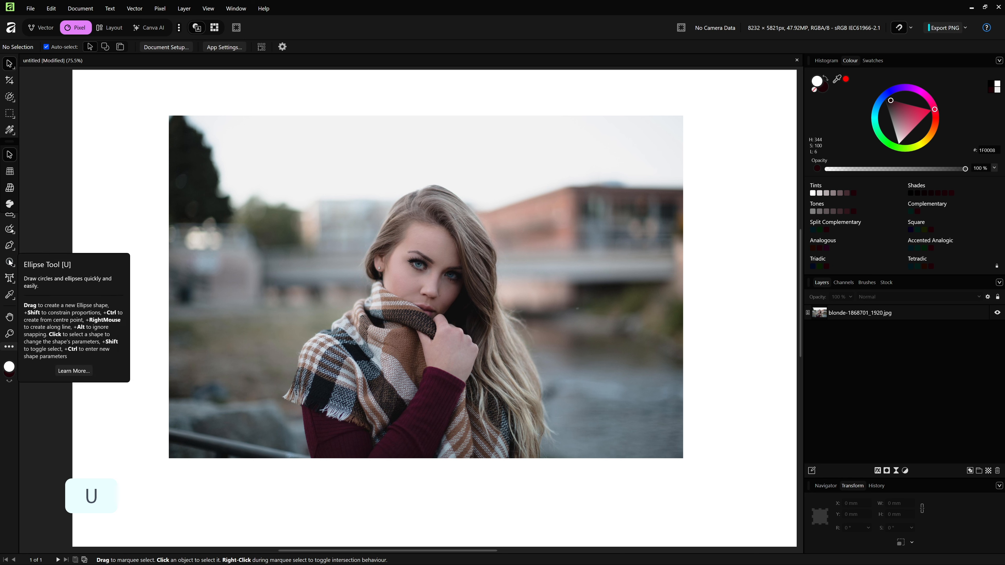
left_click(10, 262)
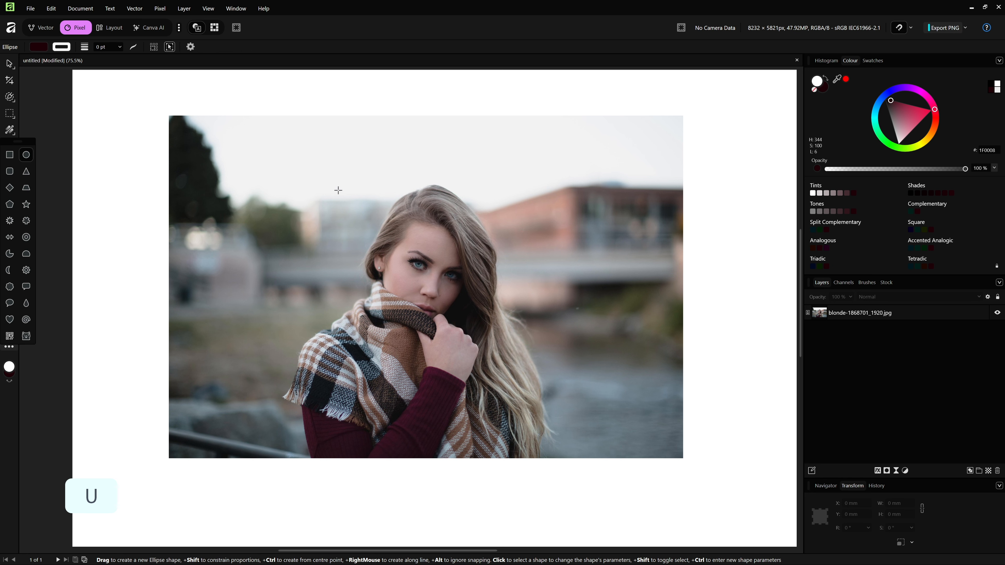
left_click_drag(332, 196, 553, 460)
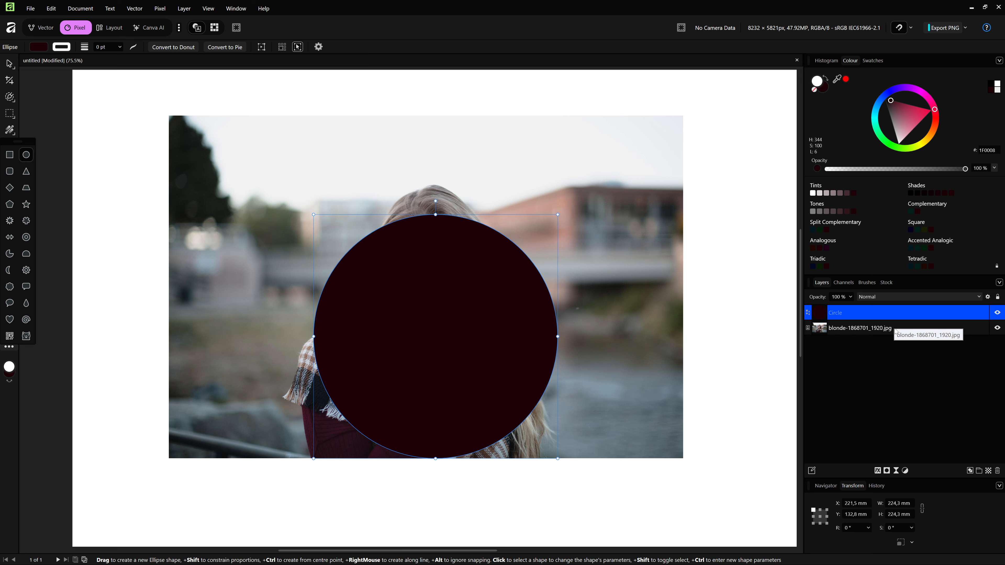
Clip the photo inside the circle and expand the circle's layer to show the nested image.
left_click(918, 330)
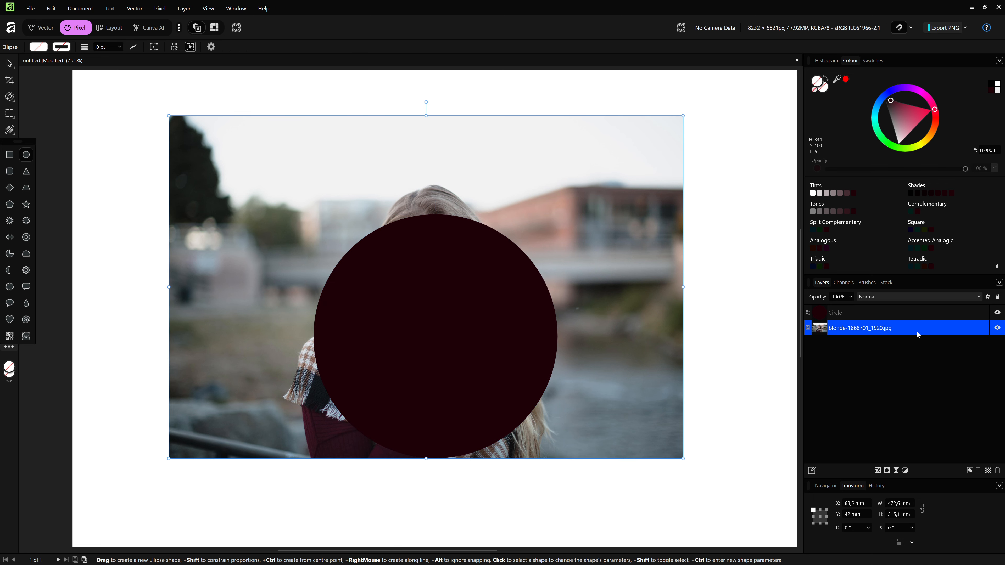
left_click_drag(916, 330, 915, 311)
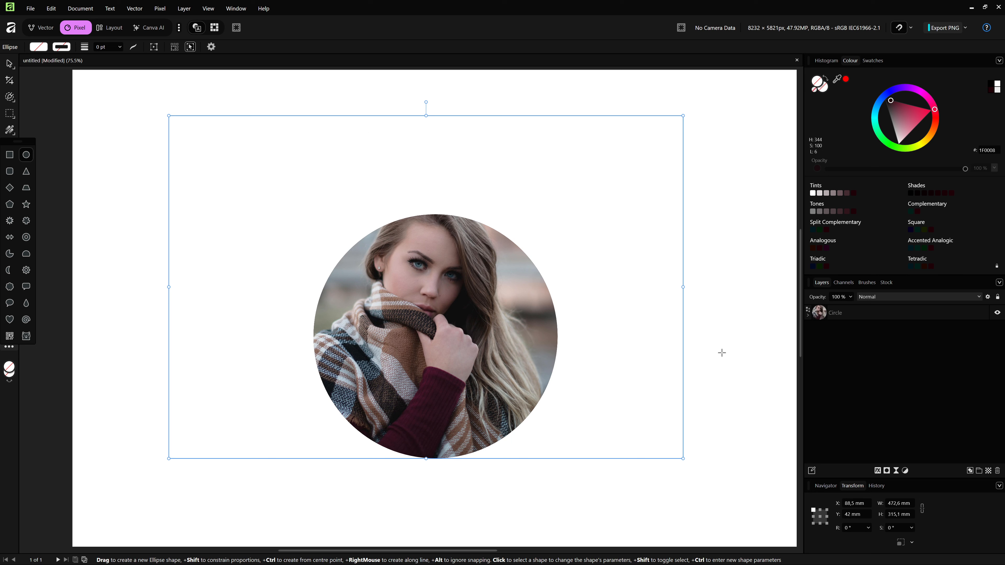
left_click(808, 315)
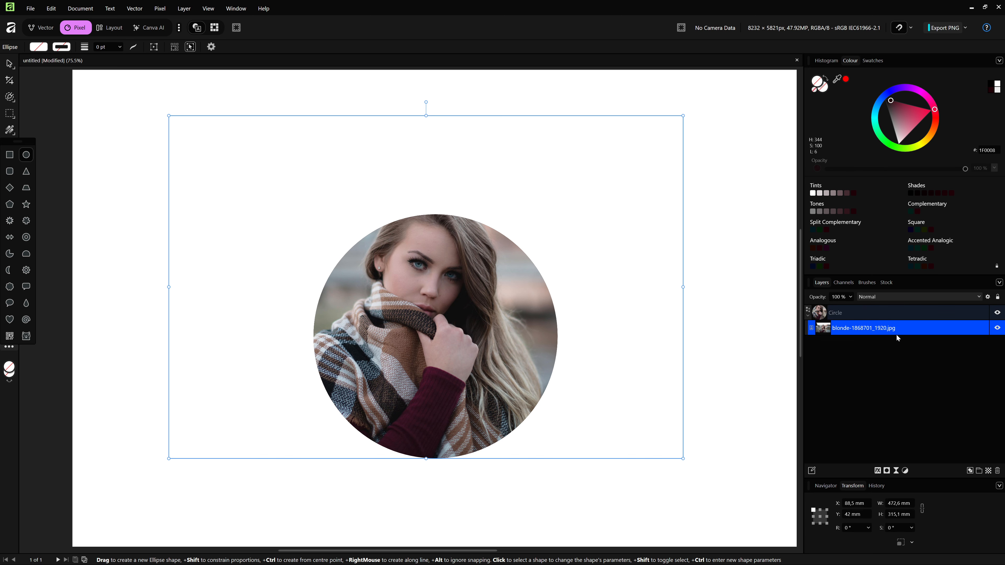
Duplicate the clipped photo and place the copy above the circle layer, outside the clipping.
key("ctrl+j")
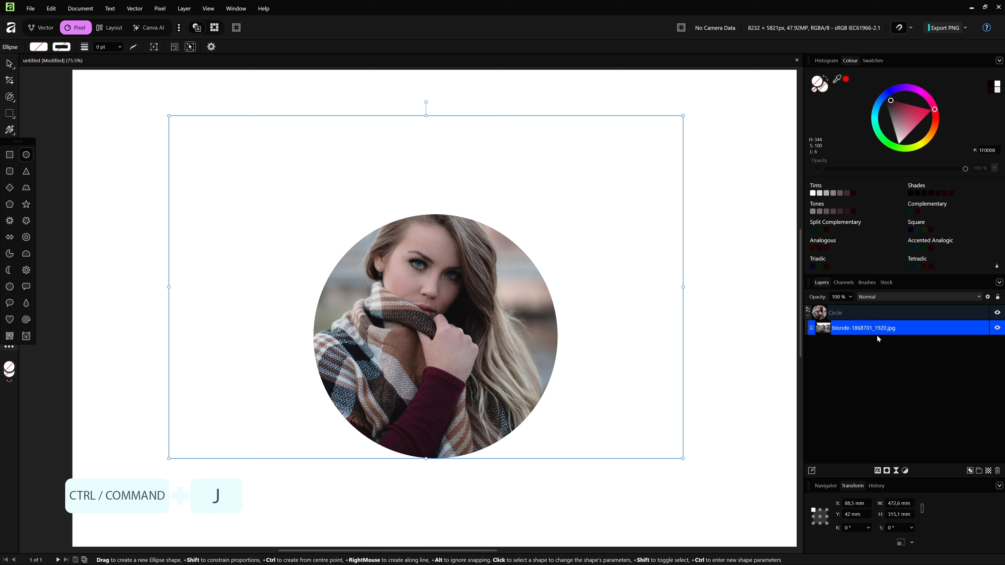
key("alt")
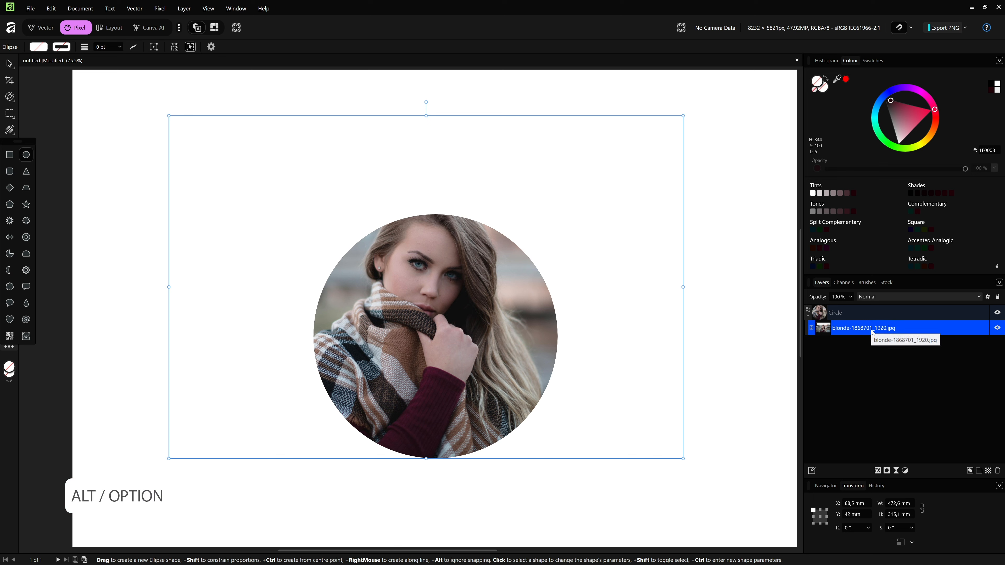
left_click_drag(873, 333, 869, 305)
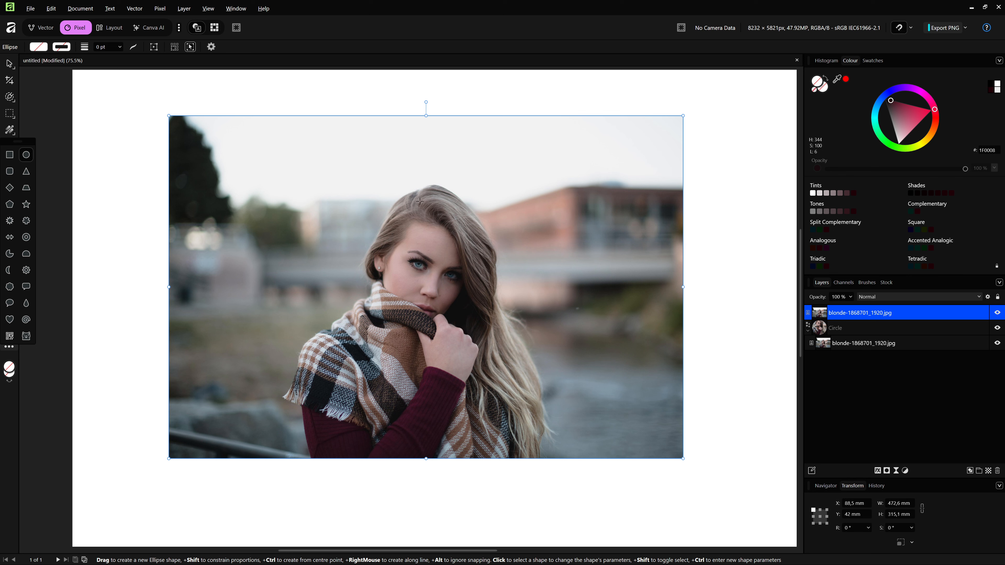
Select the woman's head and hair on the upper photo with the Selection Brush, using widths of 160 px and 115 px, and check it against the circle.
left_click(14, 102)
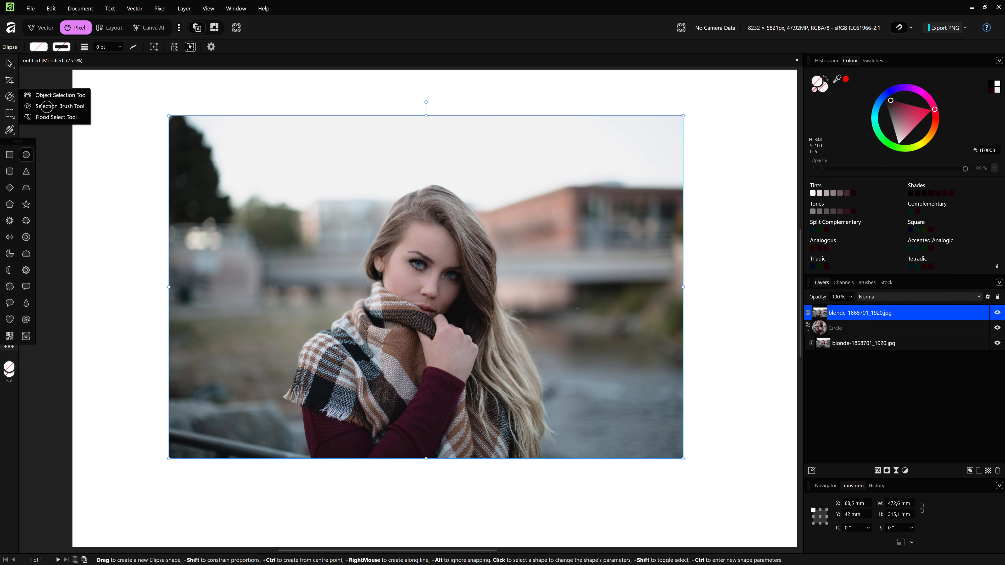
left_click(43, 105)
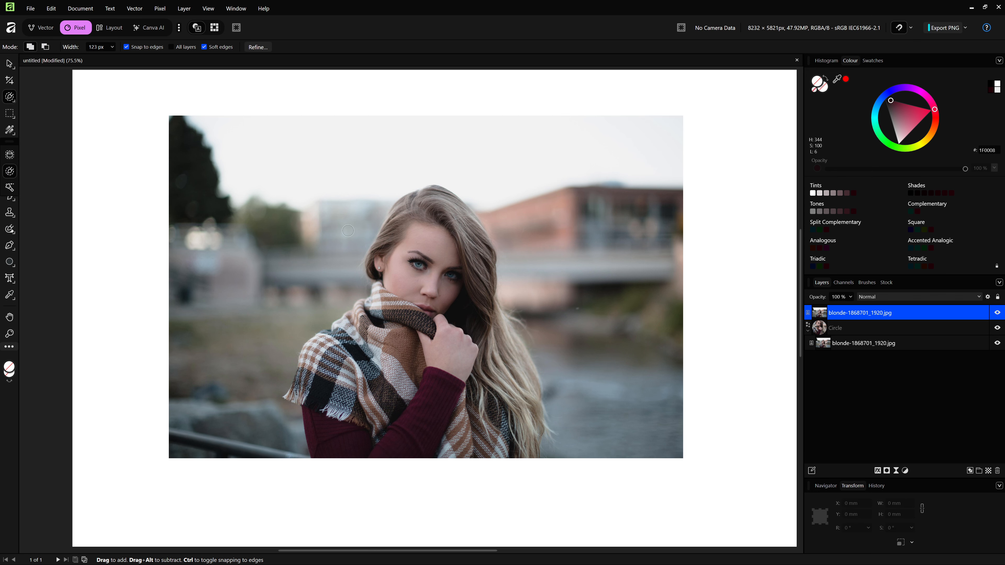
scroll(353, 227, "up", 3)
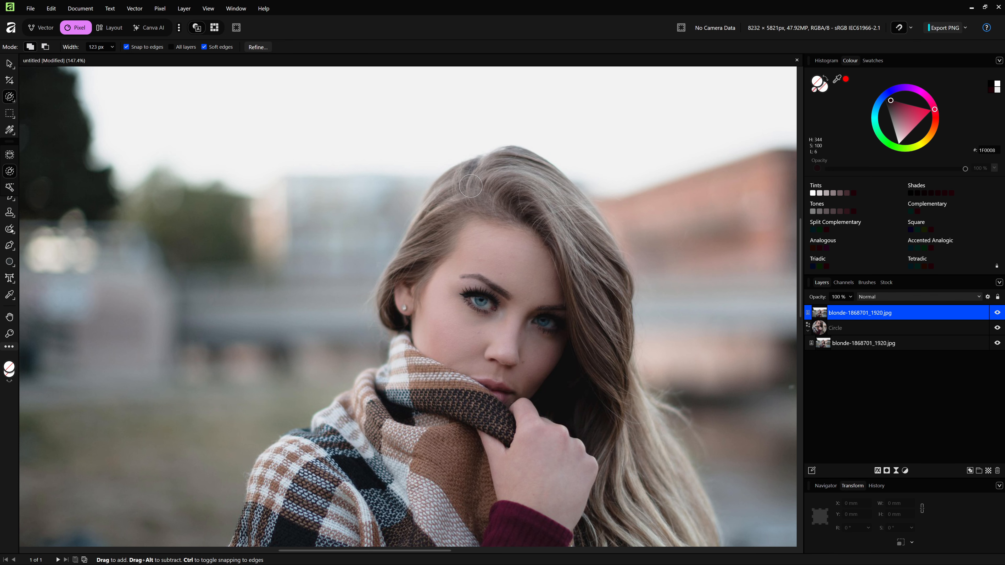
scroll(471, 186, "down", 2)
scroll(471, 186, "up", 2)
key("bracketleft")
key("bracketright")
key("bracketright")
key("bracketright")
mouse_move(495, 186)
left_mouse_down()
mouse_move(497, 279)
mouse_move(540, 316)
mouse_move(547, 339)
left_mouse_up()
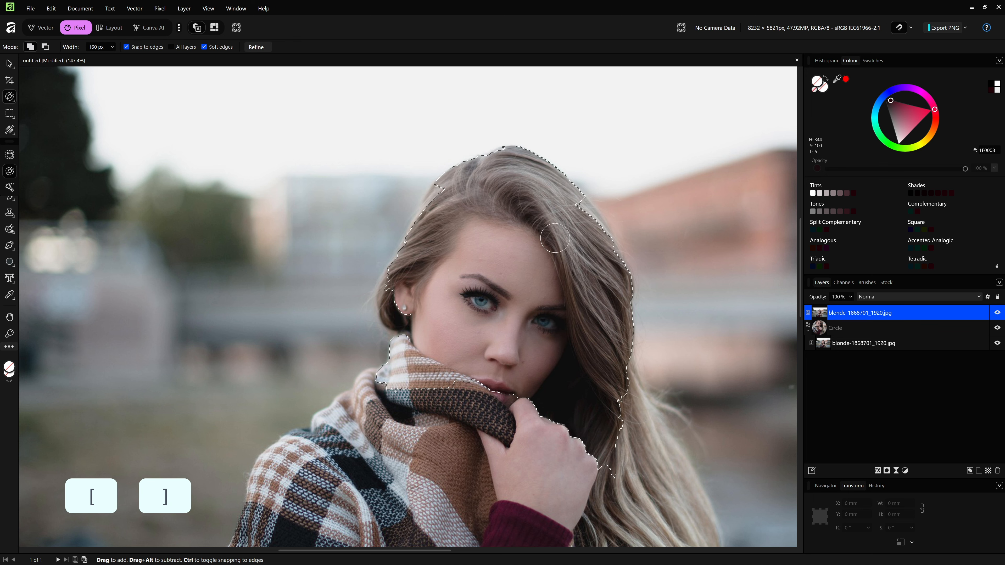
key("bracketleft")
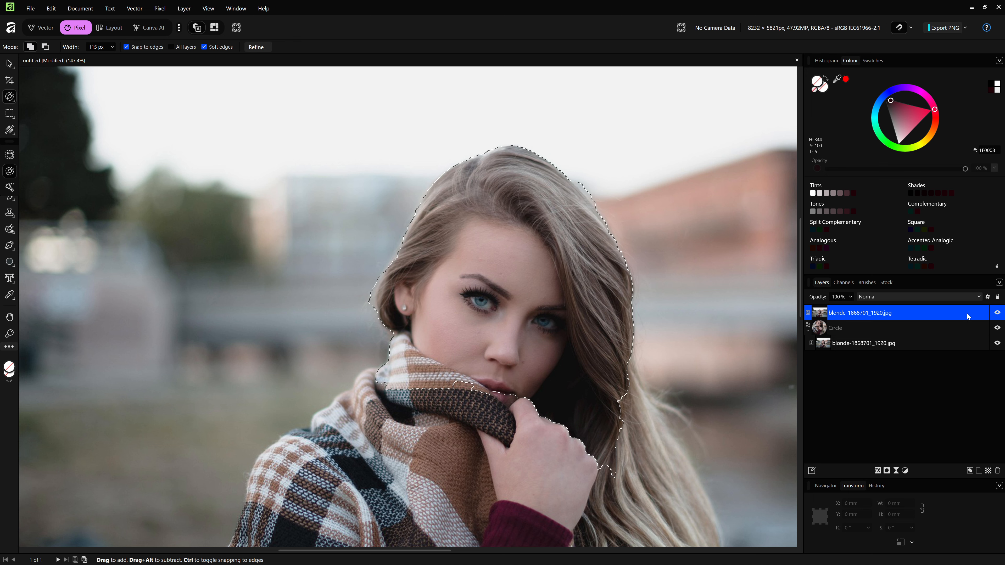
left_click(996, 312)
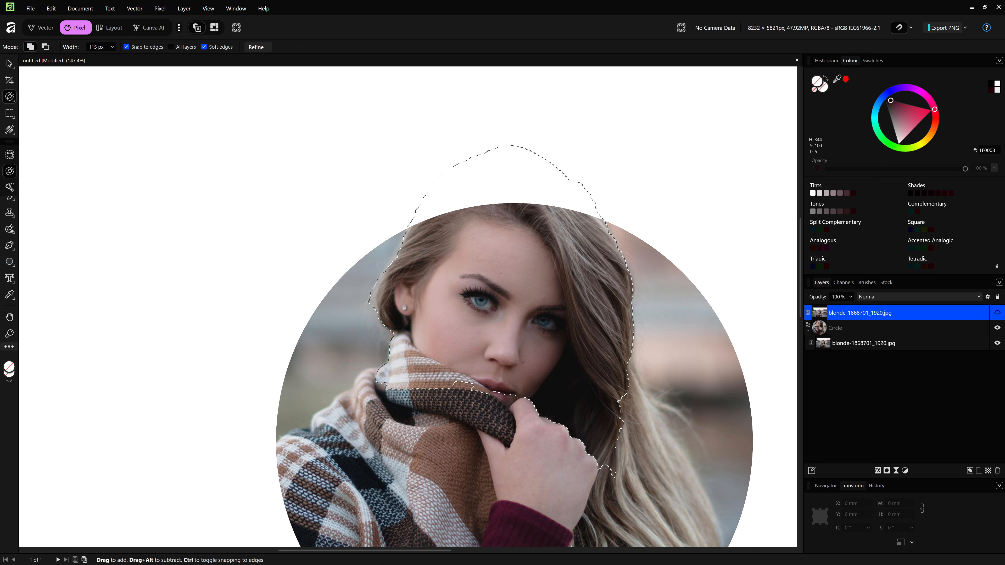
left_click(997, 313)
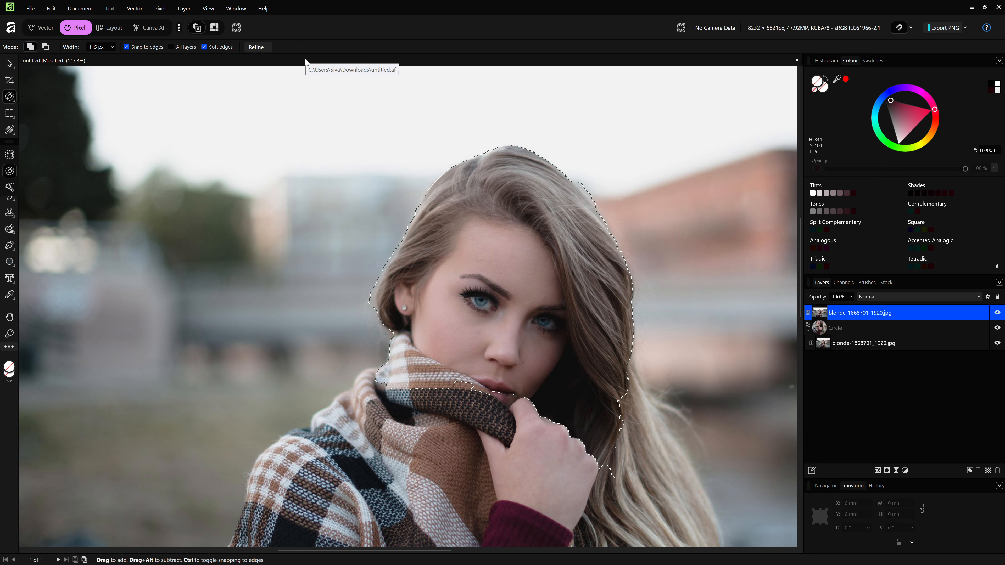
Refine the selection by painting Matte along both sides of the hair, and apply it with Selection as the output.
left_click(264, 47)
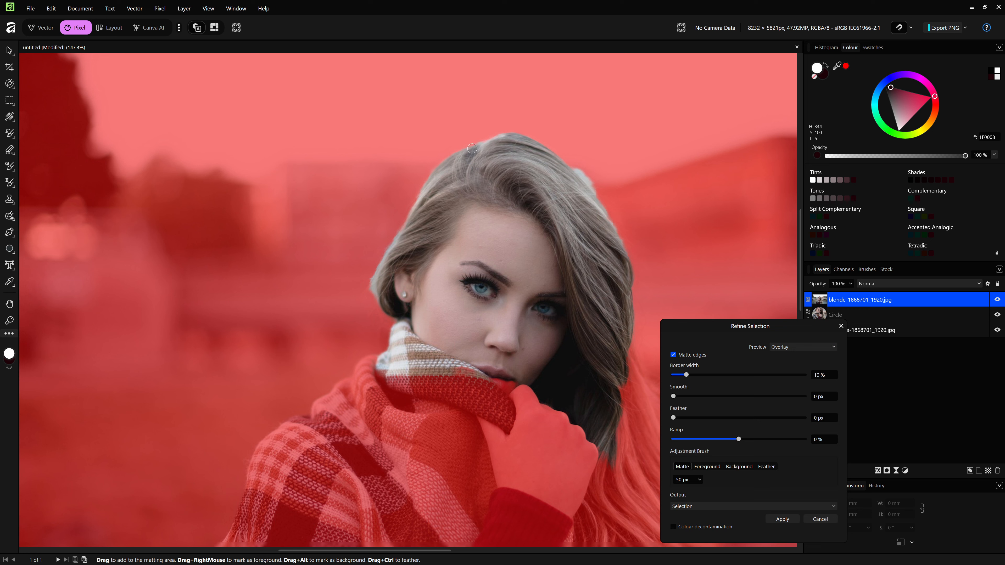
mouse_move(471, 149)
left_mouse_down()
mouse_move(429, 175)
mouse_move(375, 279)
mouse_move(378, 317)
mouse_move(401, 325)
left_mouse_up()
mouse_move(510, 133)
left_mouse_down()
mouse_move(585, 184)
mouse_move(630, 331)
left_mouse_up()
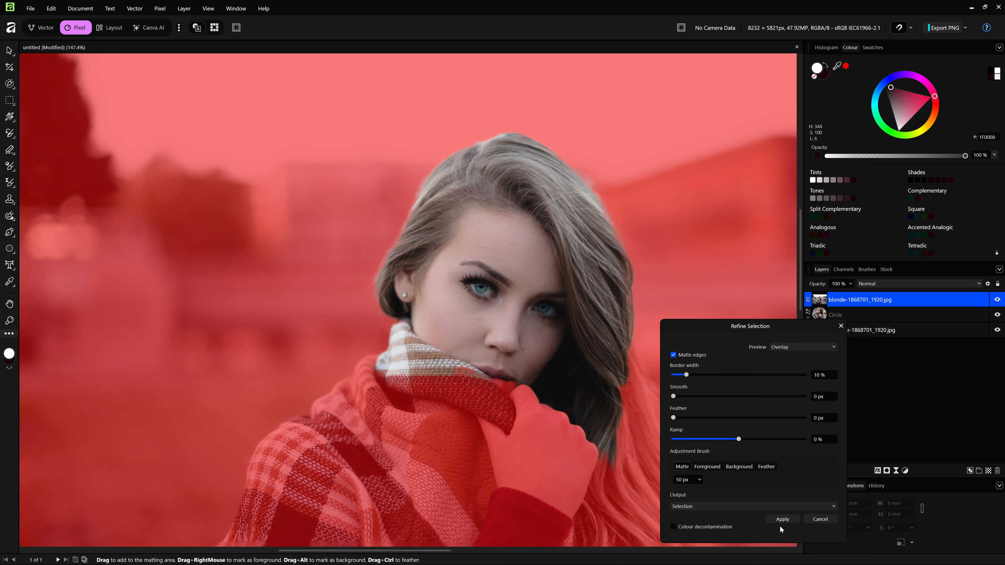
left_click(781, 519)
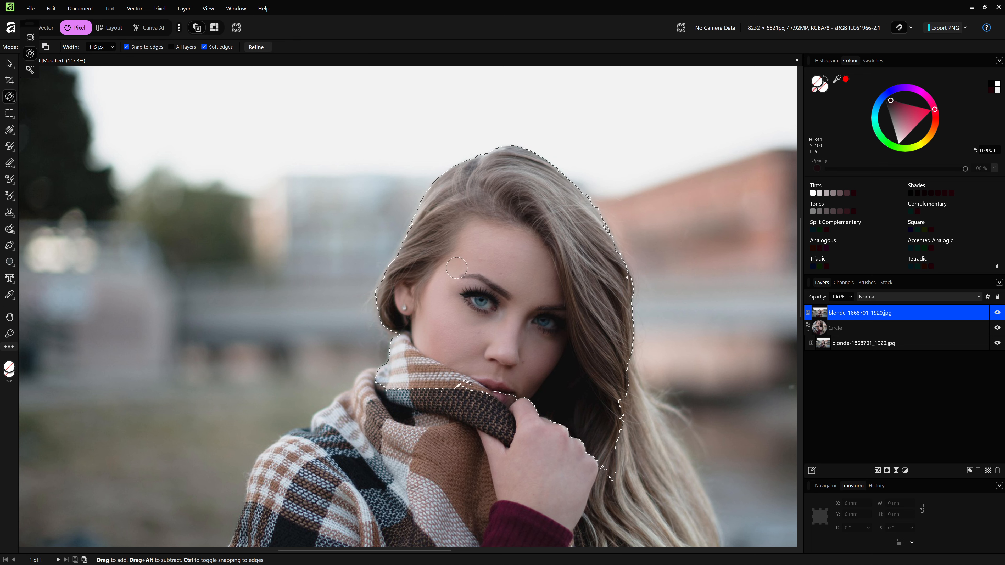
Touch up the selection along the hair edge, mask the upper photo with it, and deselect.
scroll(120, 188, "up", 2)
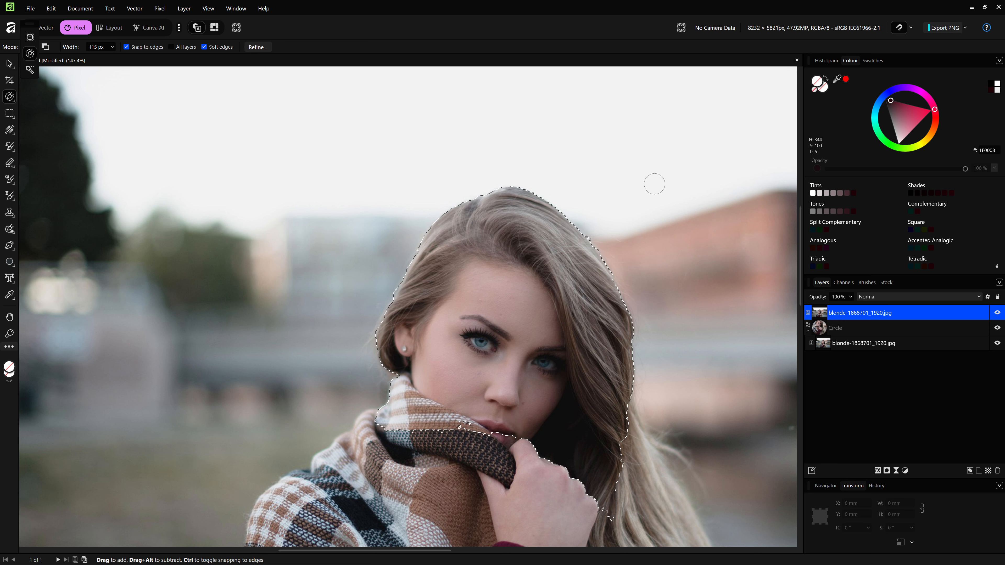
left_click_drag(652, 179, 567, 260)
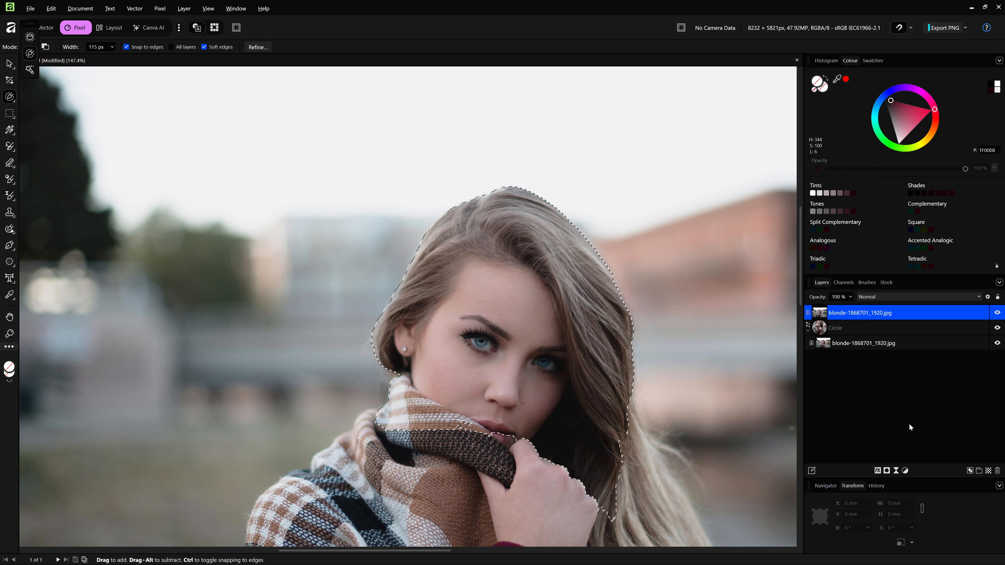
left_click(887, 471)
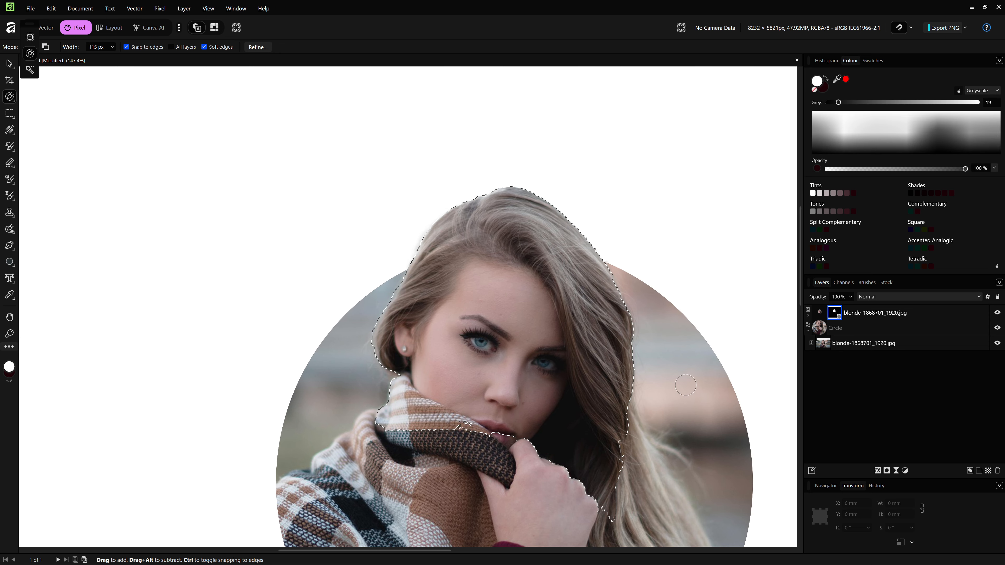
key("ctrl+d")
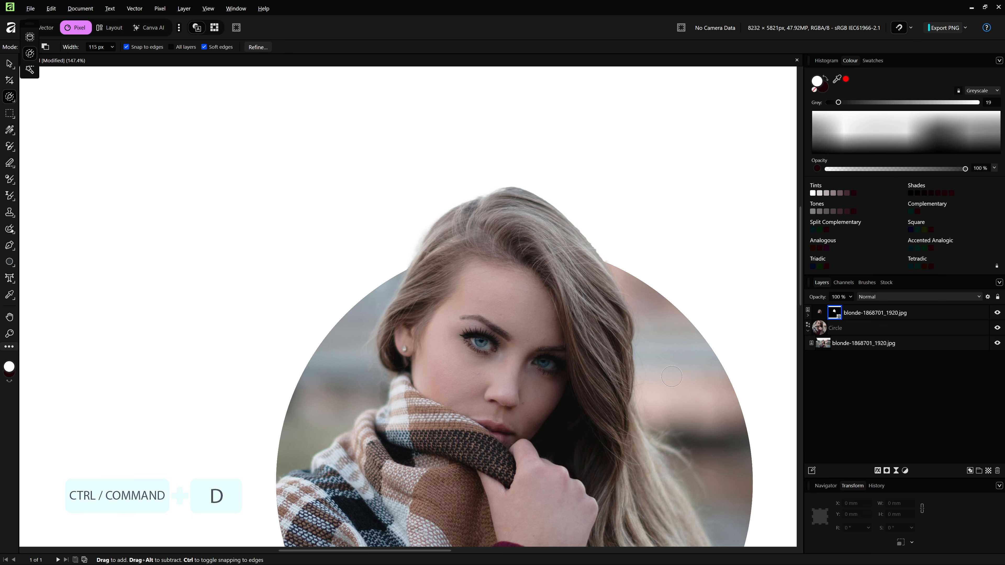
Add a solid black Outline layer effect to the circle with a radius of 59.7 px.
scroll(533, 291, "down", 2)
scroll(533, 291, "down", 2)
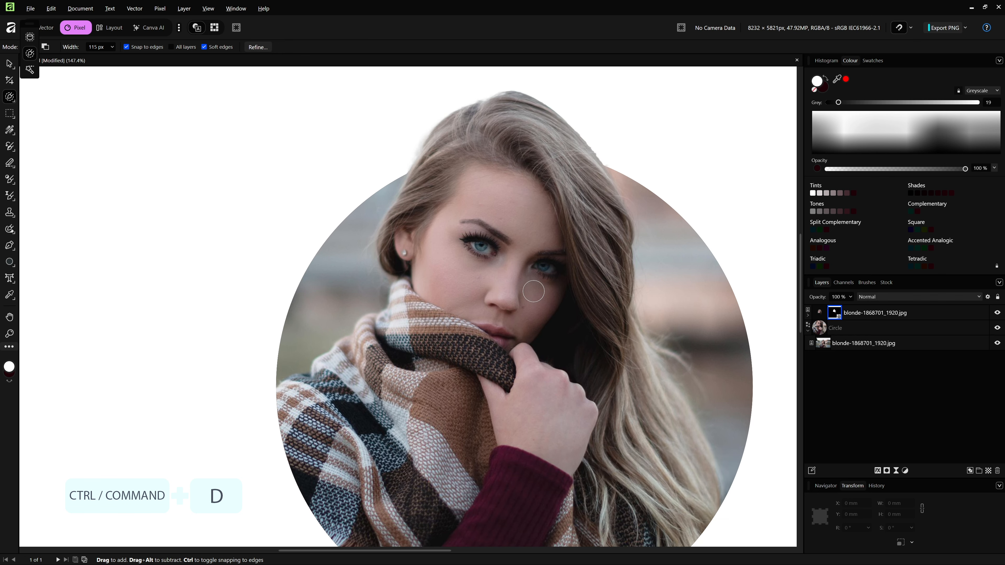
key("ctrl+0")
left_click_drag(664, 330, 583, 329)
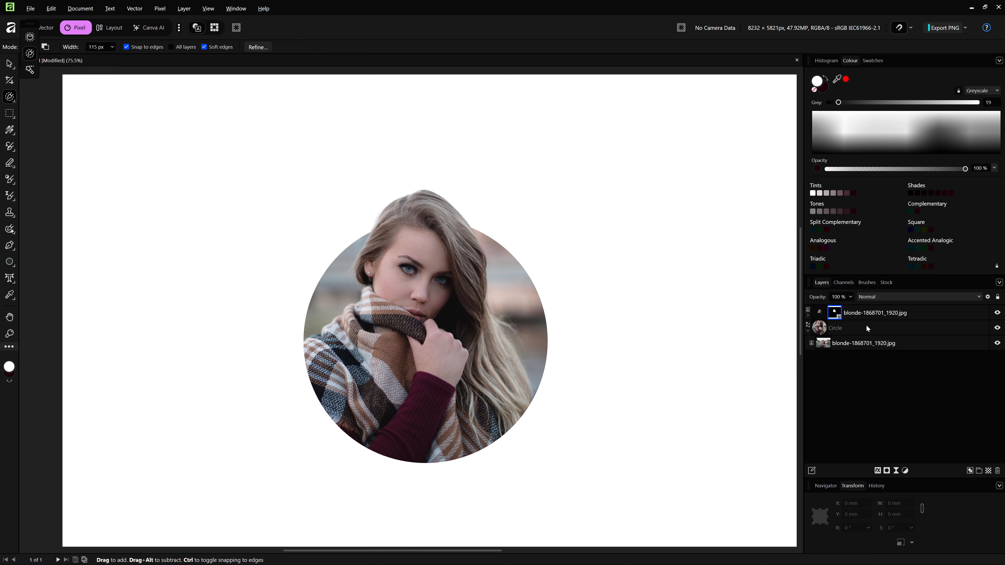
left_click(858, 325)
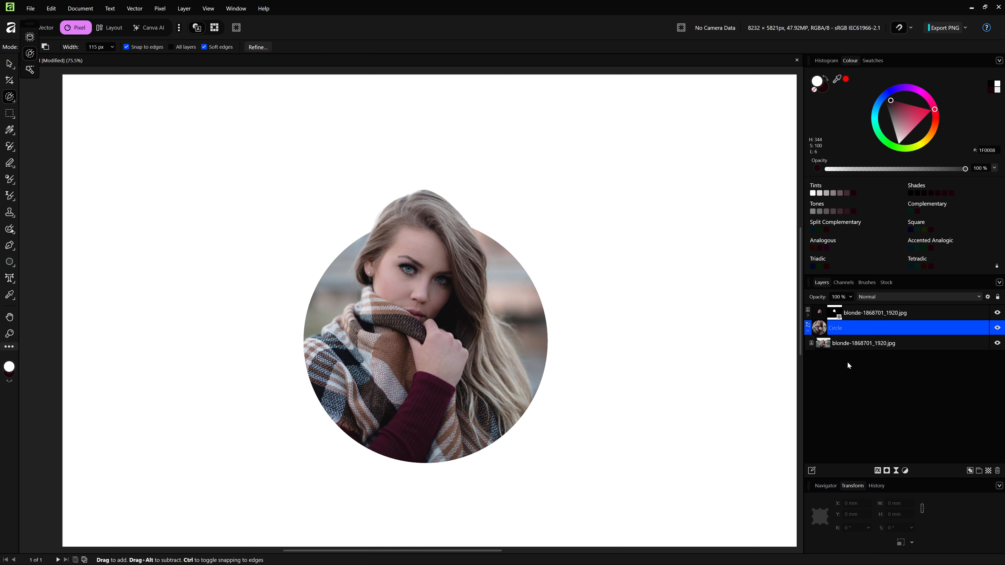
left_click(877, 471)
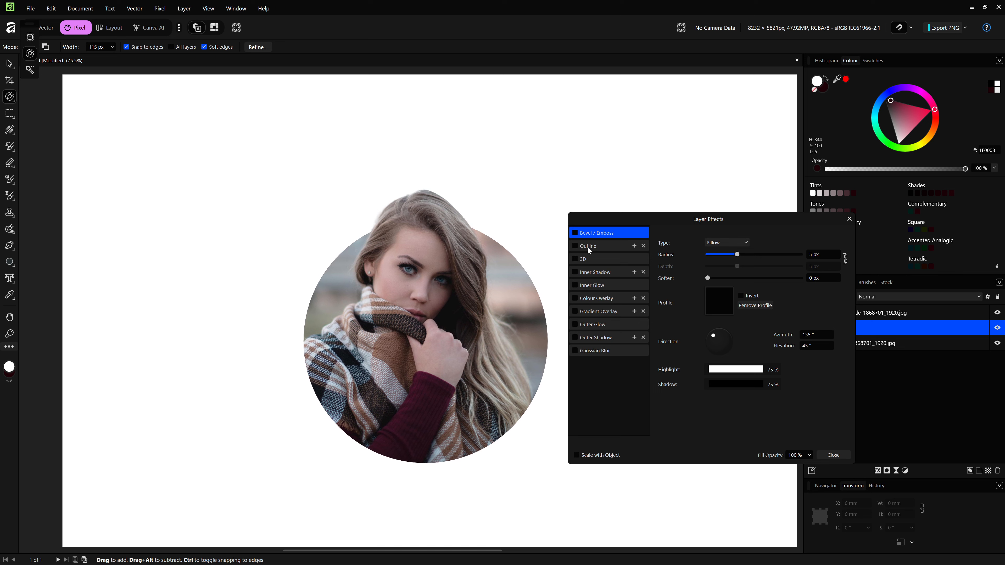
left_click(576, 247)
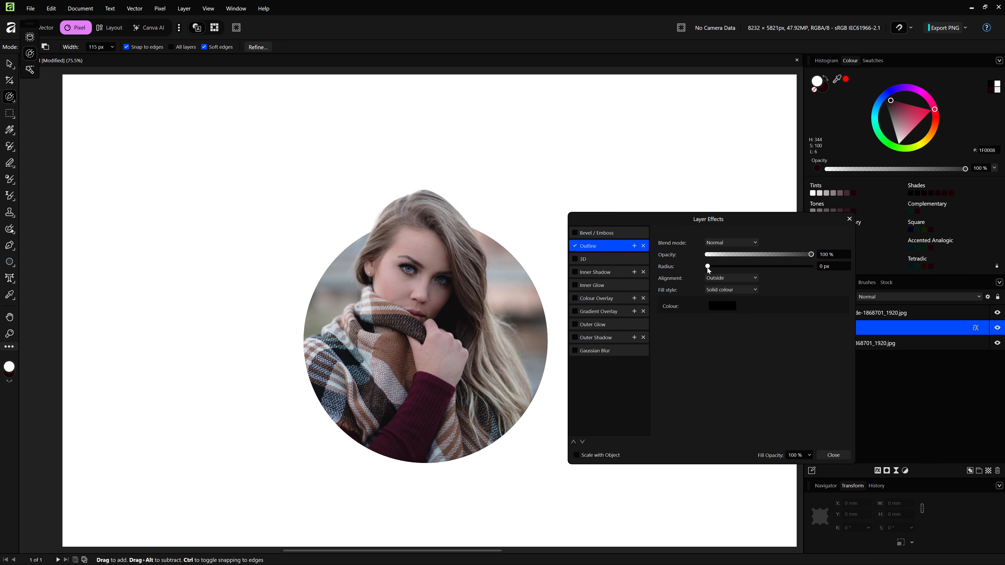
left_click_drag(707, 268, 801, 285)
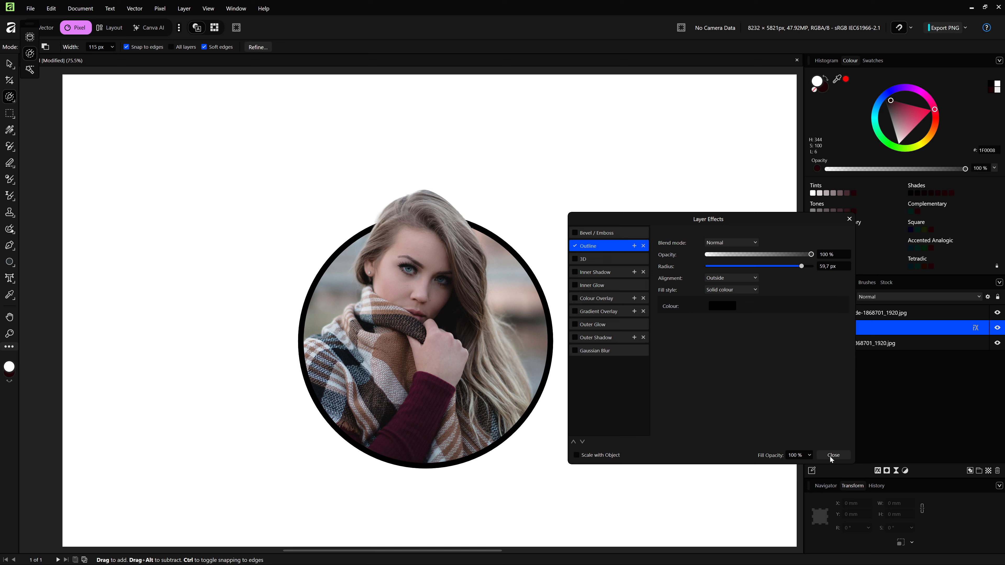
Compare the Centre, Inside and Outside alignments for the circle's outline, set it to Centre, and close the effects.
left_click(751, 279)
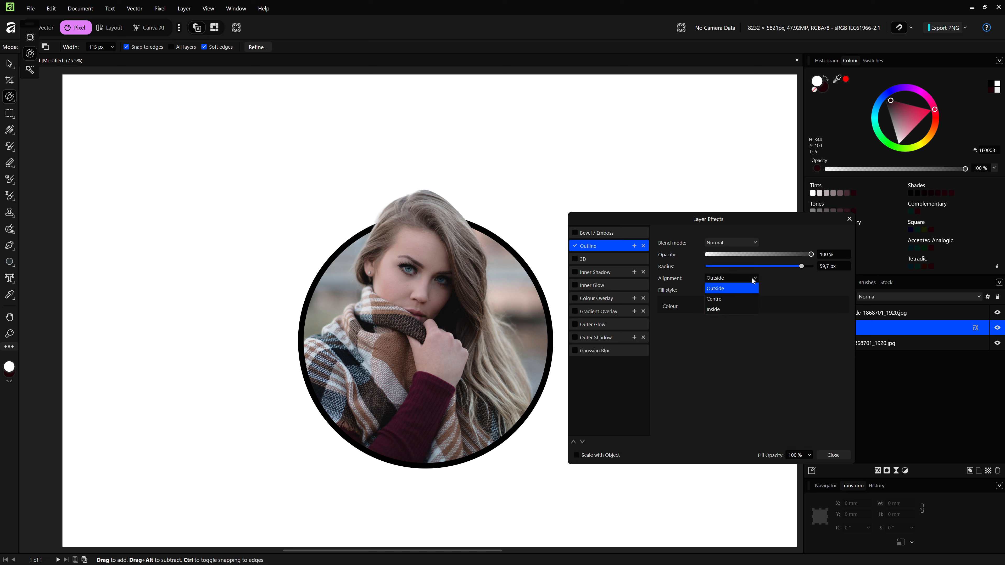
left_click(734, 300)
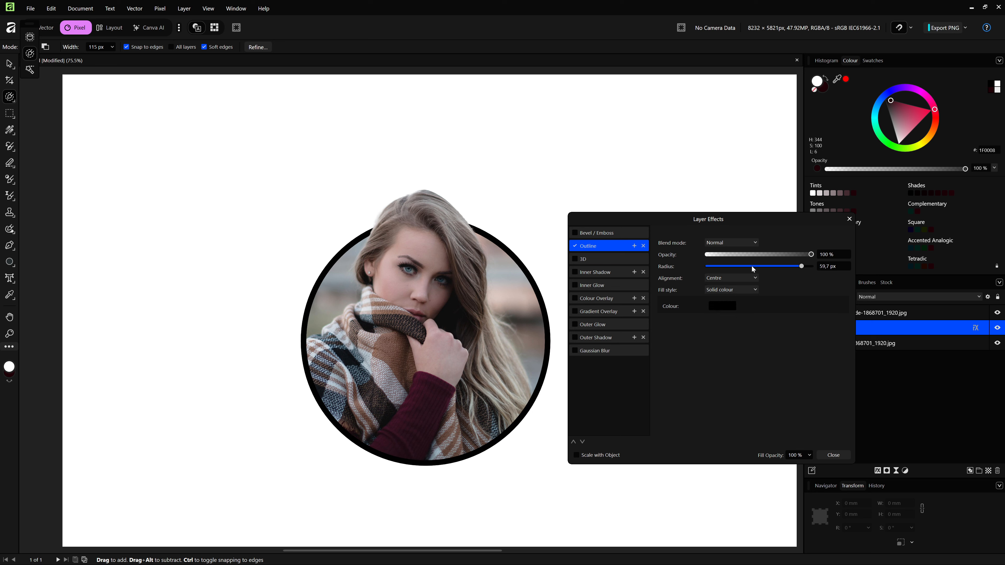
left_click(752, 277)
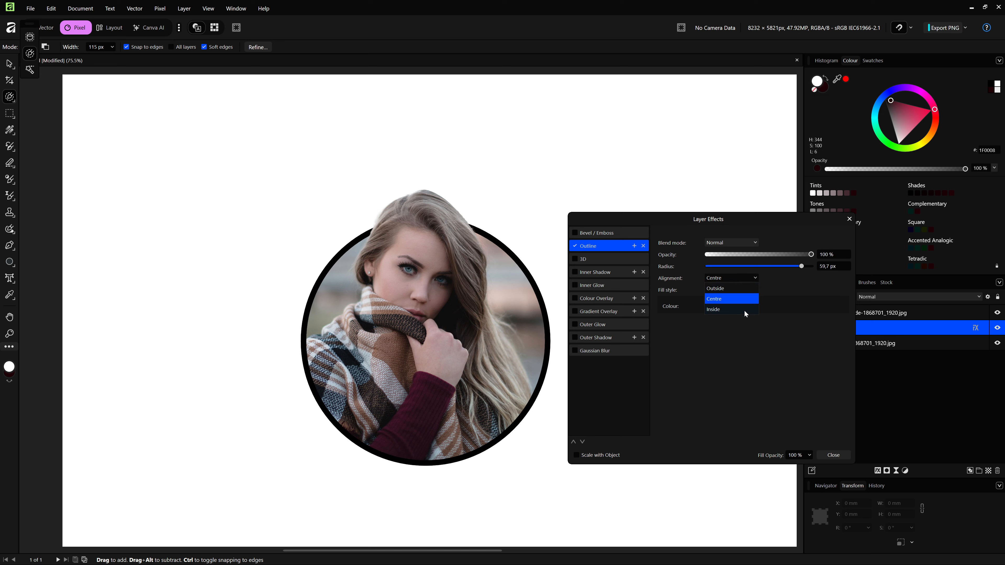
left_click(741, 309)
left_click(755, 278)
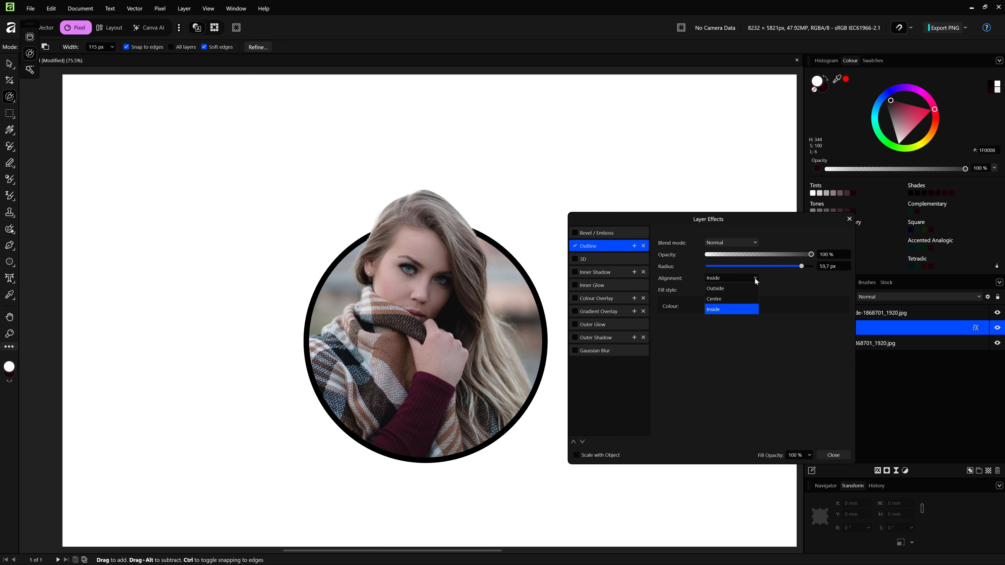
left_click(745, 287)
left_click(755, 279)
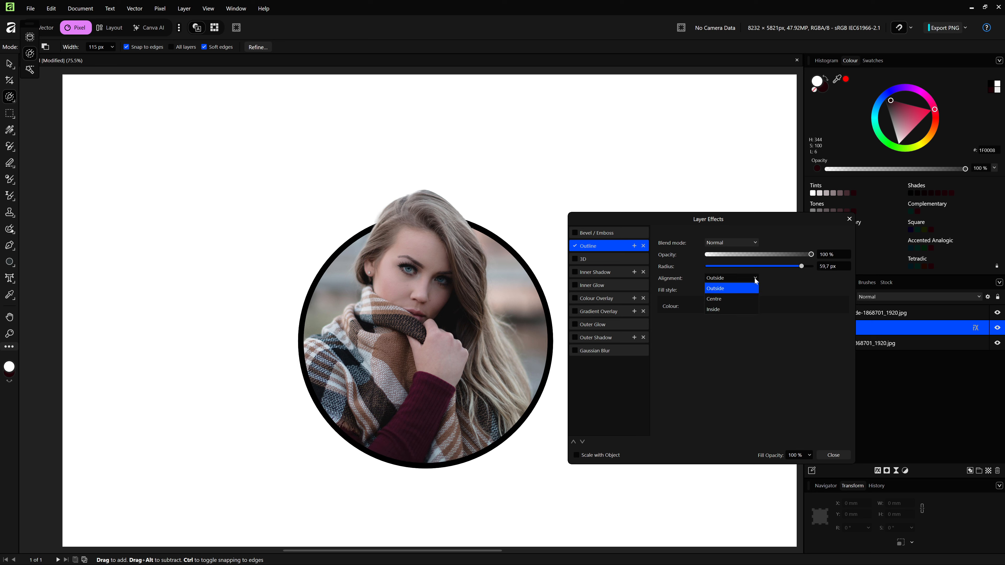
left_click(740, 299)
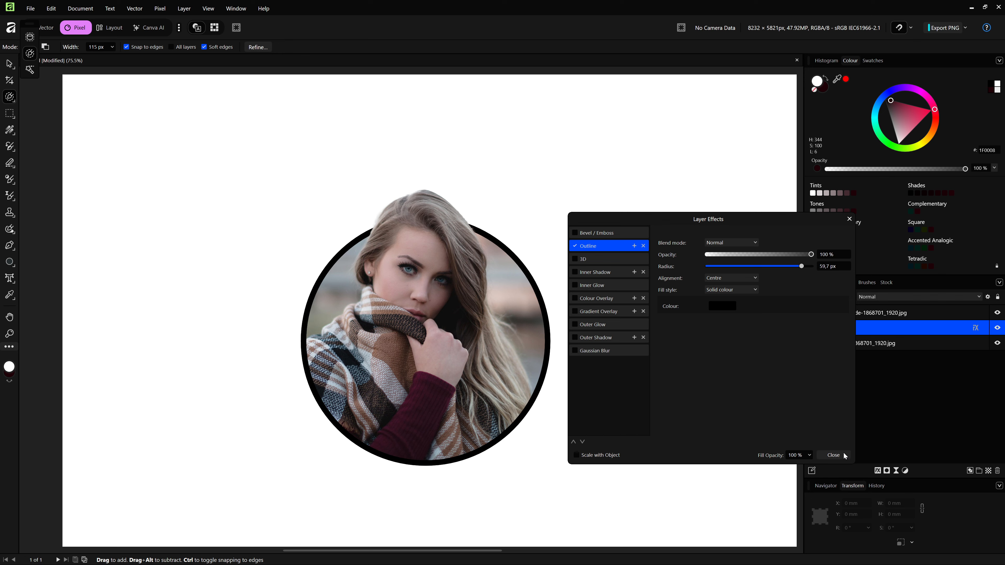
left_click(833, 455)
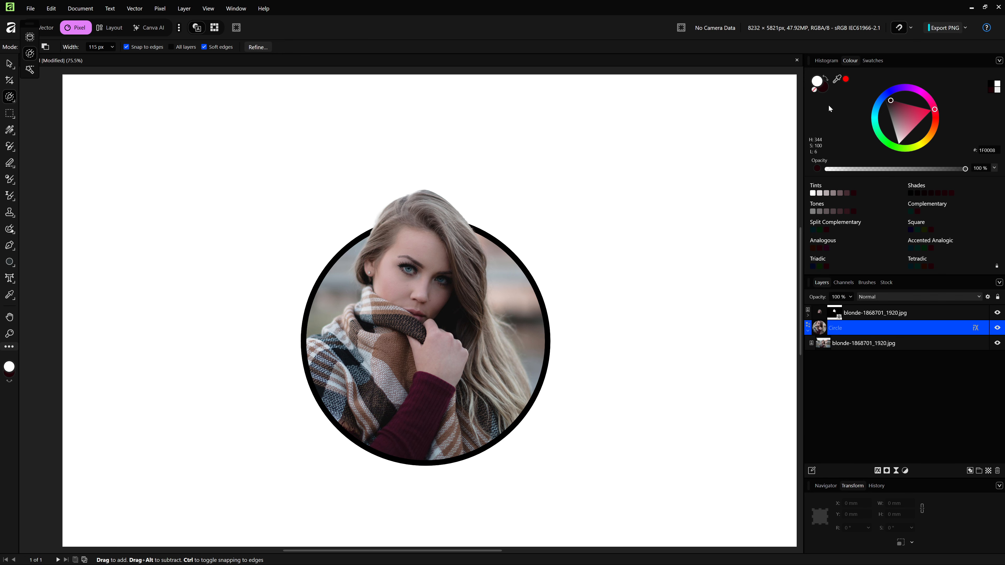
Remove the circle's dark fill colour and view the finished artwork centred on the page.
left_click(814, 90)
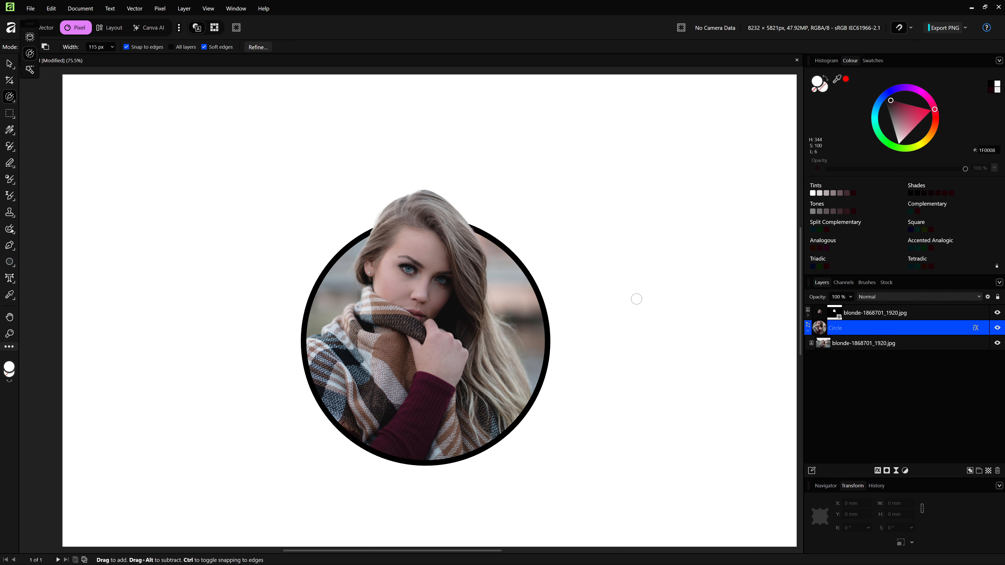
scroll(272, 276, "down", 1)
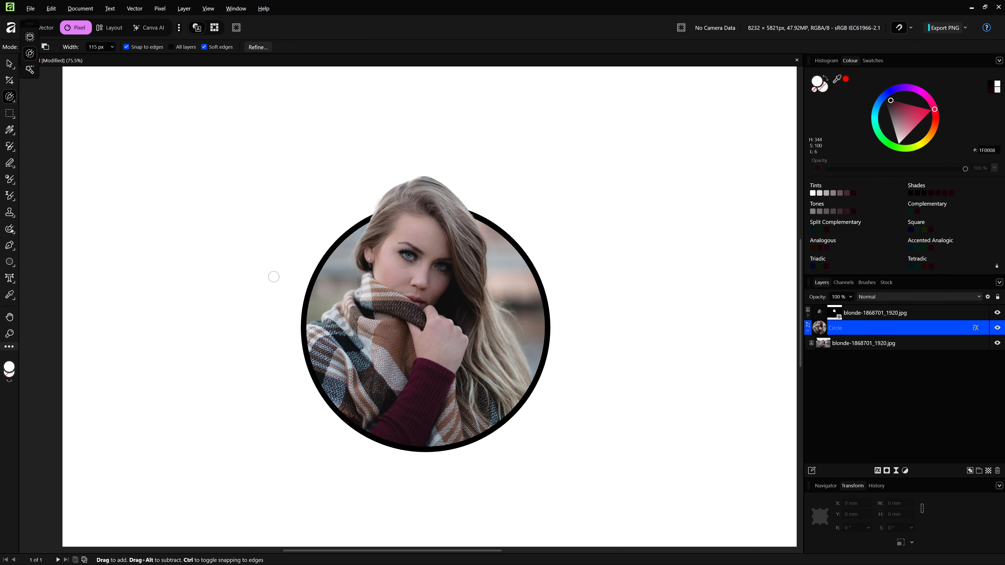
scroll(274, 276, "down", 1, "ctrl")
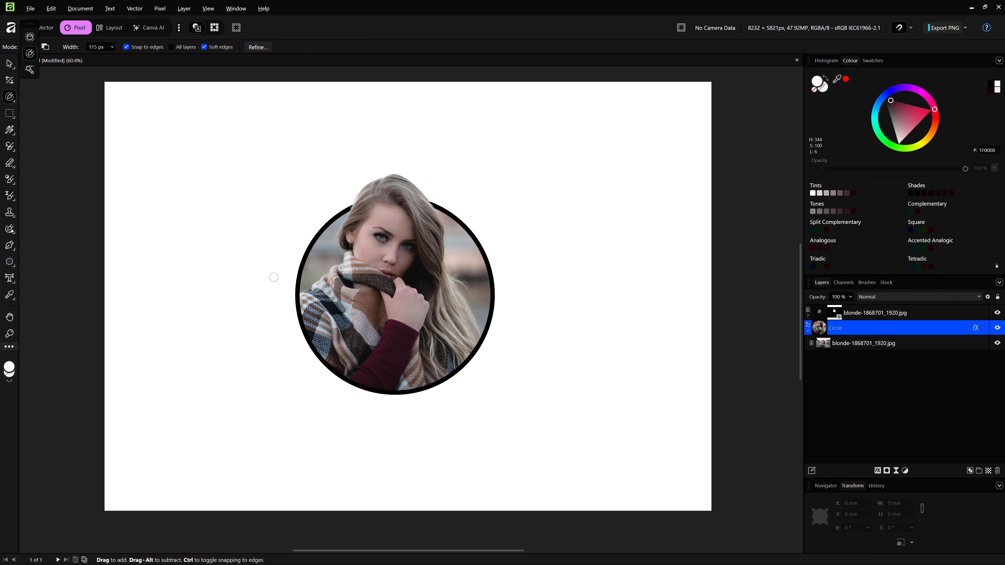
left_click_drag(255, 292, 299, 305)
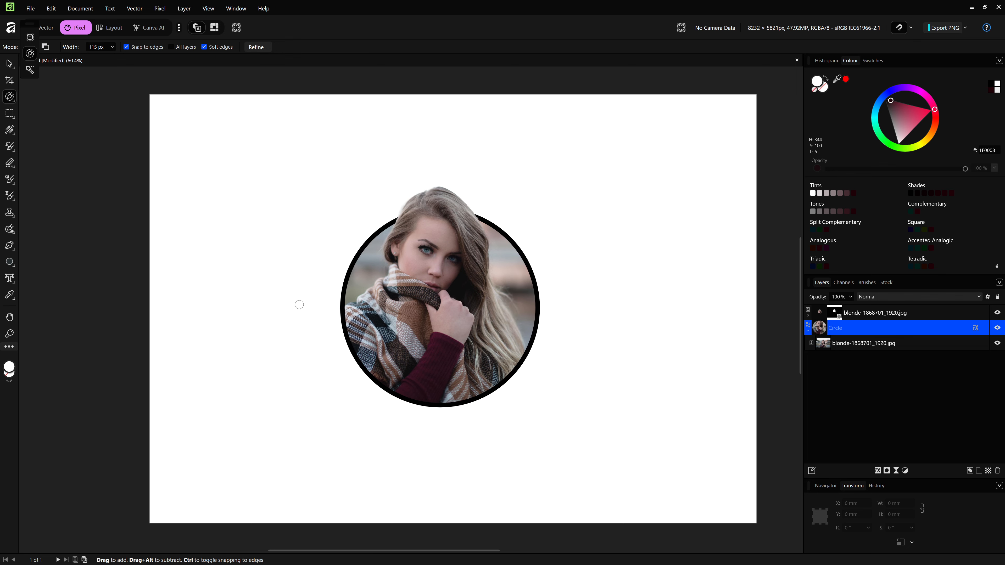